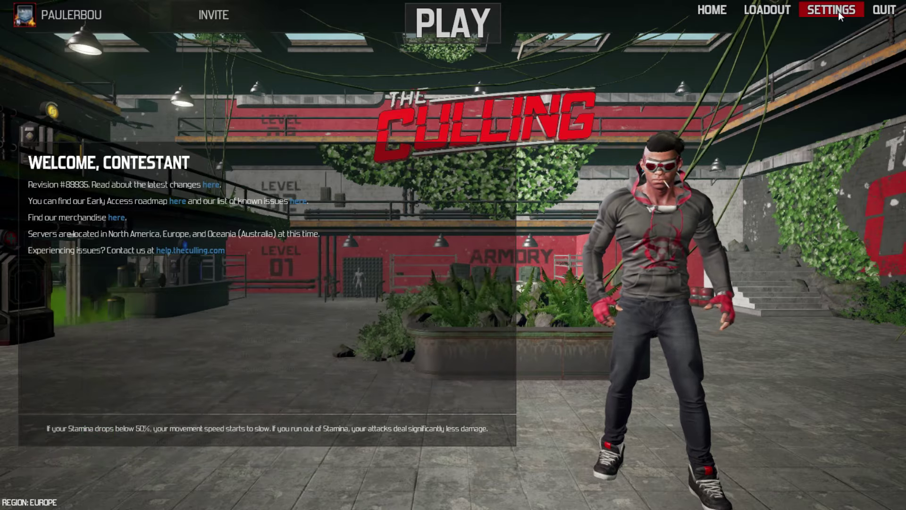
- Open the game's video settings
click(838, 11)
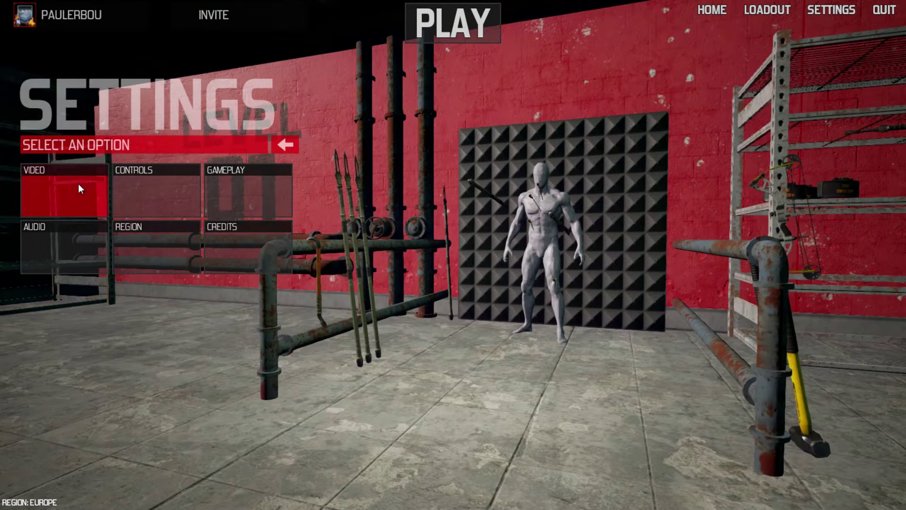
click(79, 184)
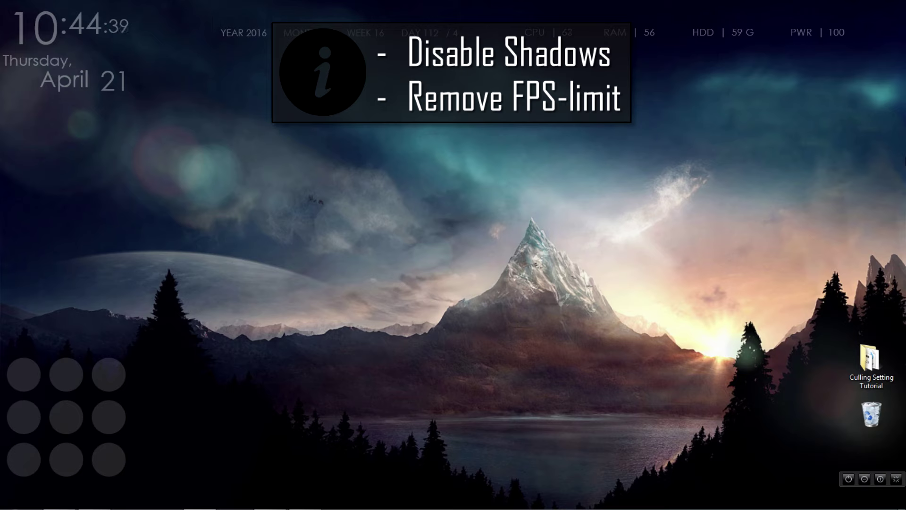
- Run %appdata% from the Windows Run dialog and go up to the parent AppData folder
key(super+r)
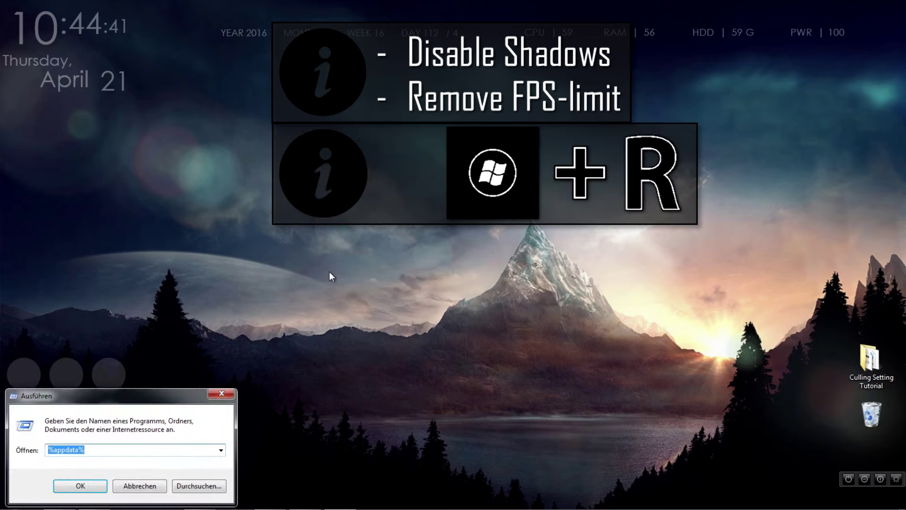
drag(45, 452, 86, 450)
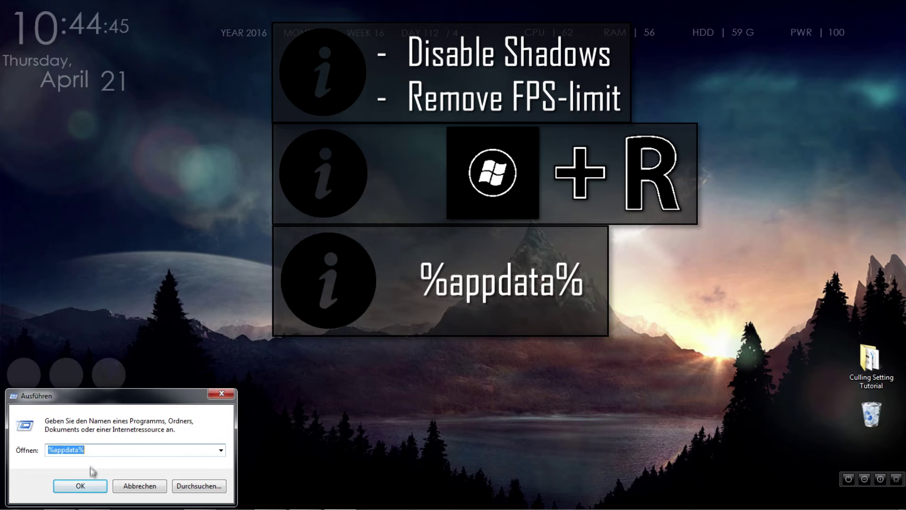
click(81, 487)
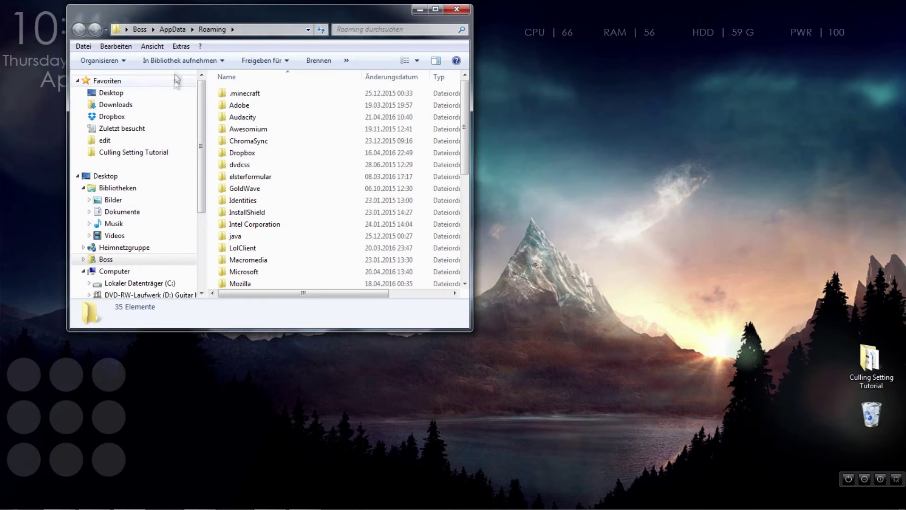
click(178, 29)
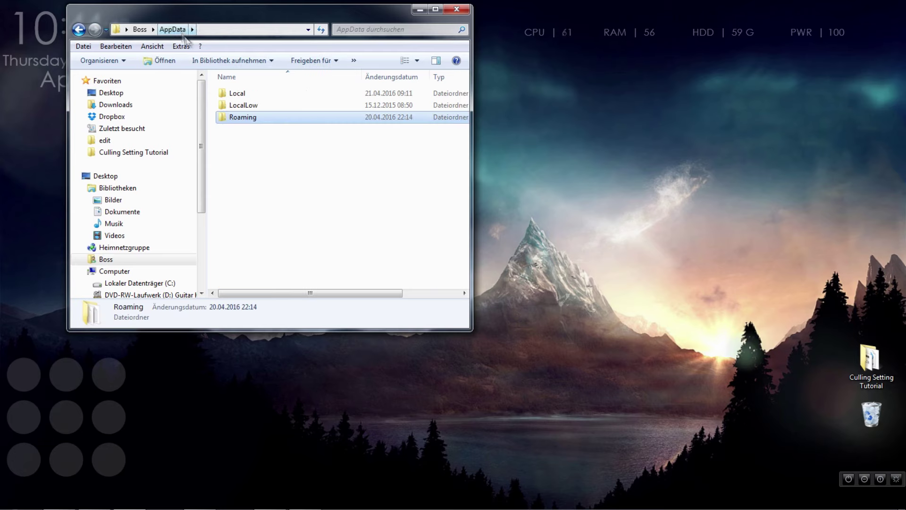
- Open the game's configuration folder at Local\Victory\Saved\Config\WindowsNoEditor
double_click(236, 93)
scroll(283, 251, down, 10)
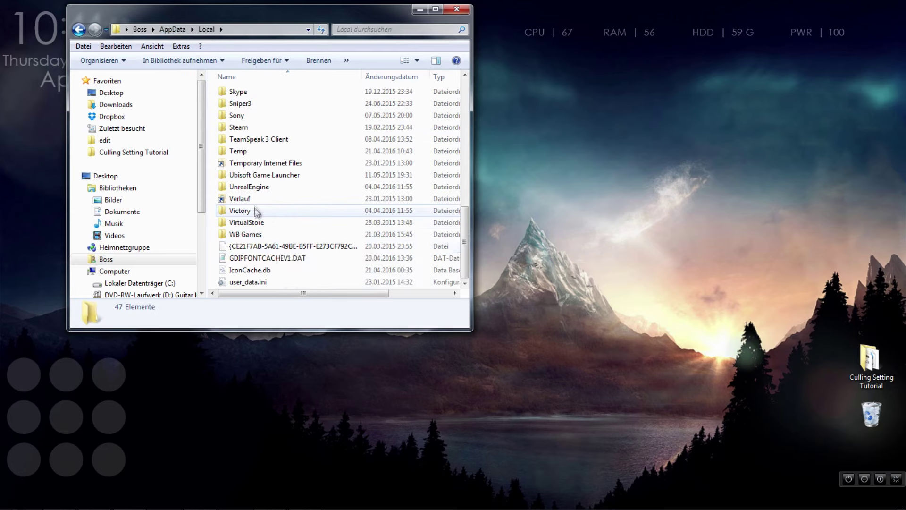
double_click(245, 202)
double_click(241, 94)
double_click(243, 94)
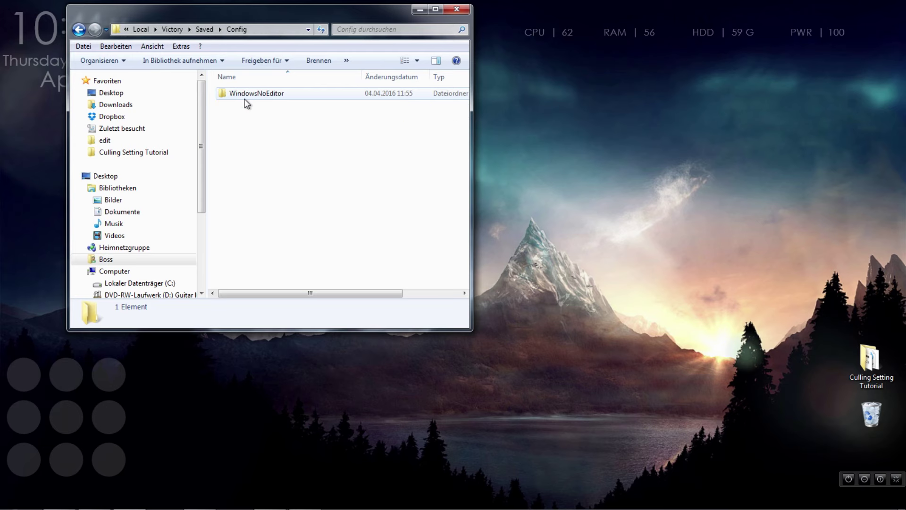
double_click(251, 96)
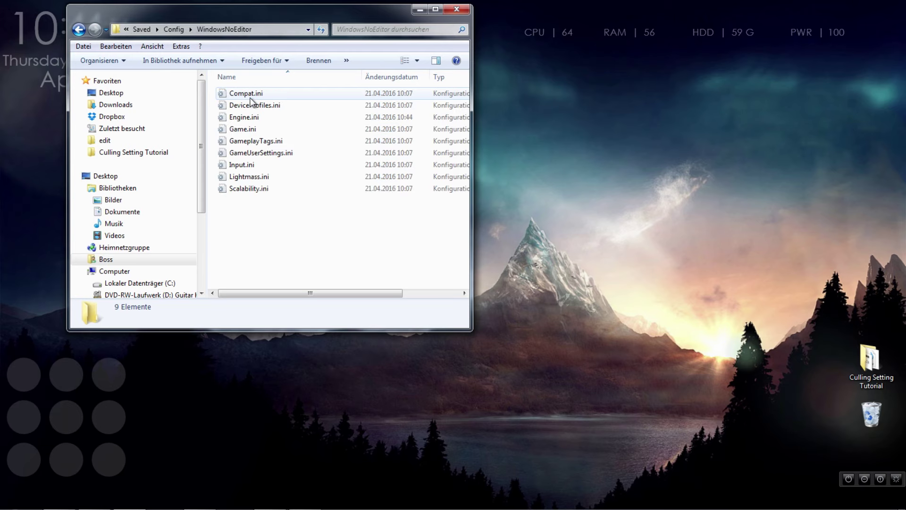
- Set sg.ShadowQuality to 0 in GameUserSettings.ini, then save and close the file
double_click(262, 154)
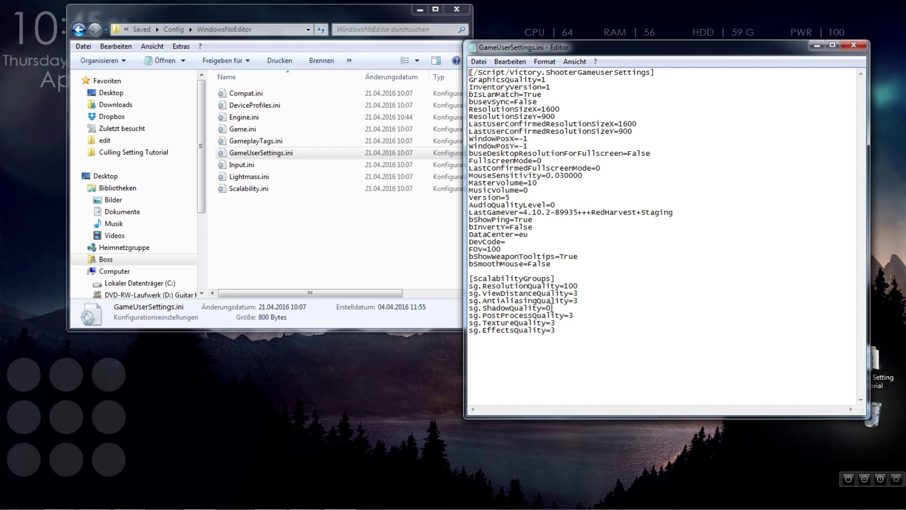
drag(539, 306, 469, 308)
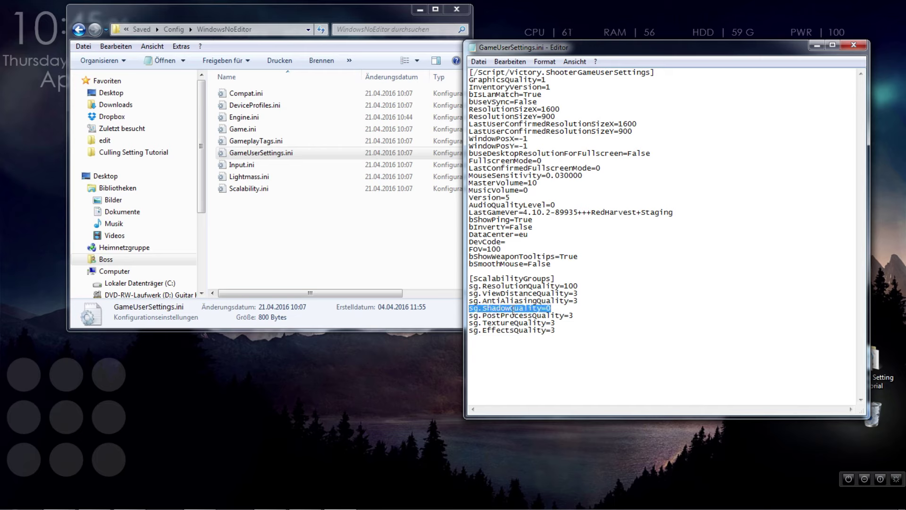
click(554, 309)
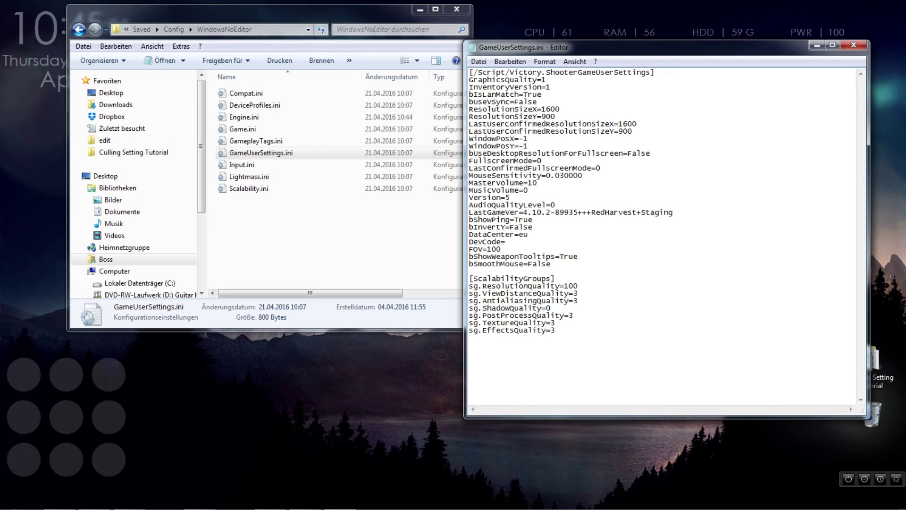
click(478, 62)
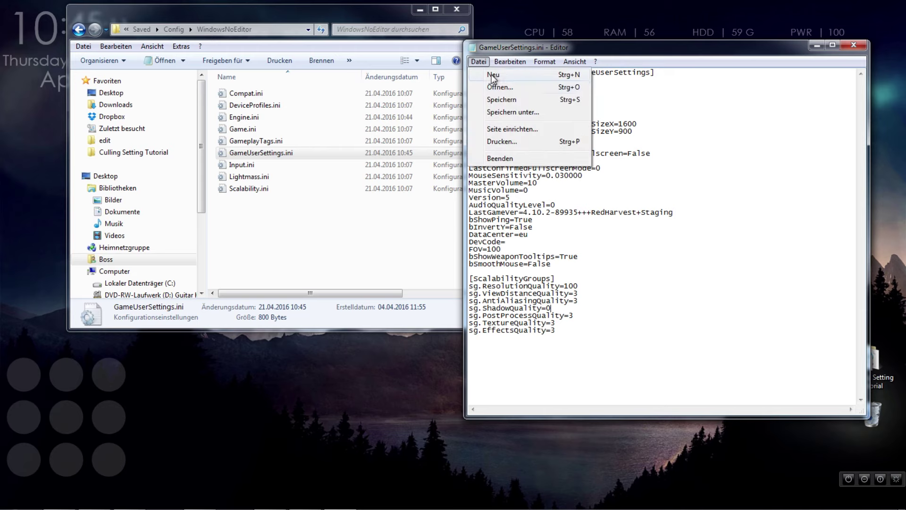
click(507, 99)
click(853, 44)
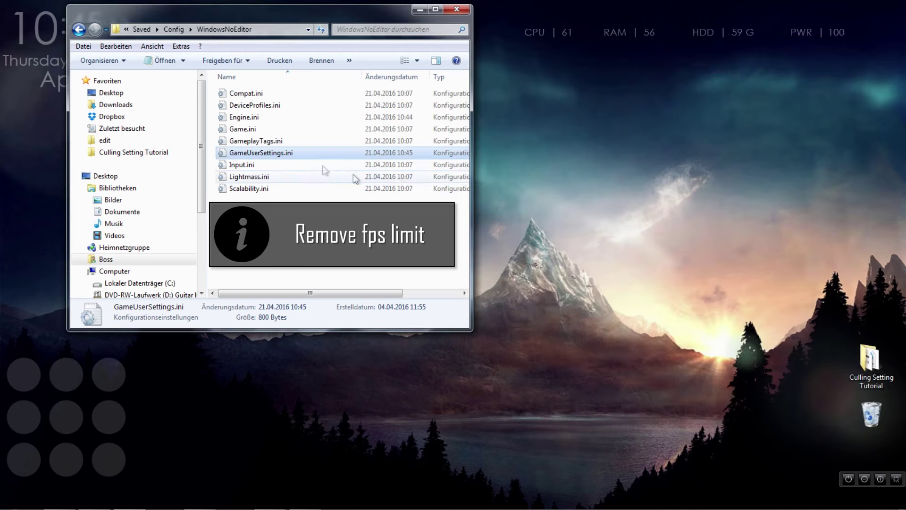
- Append an [/script/engine.engine] section to Engine.ini with NearClipPlane=12.0, bSmoothFrameRate=false, MinSmoothedFrameRate=5 and MaxSmoothedFrameRate=144, and close the file
click(243, 118)
double_click(243, 118)
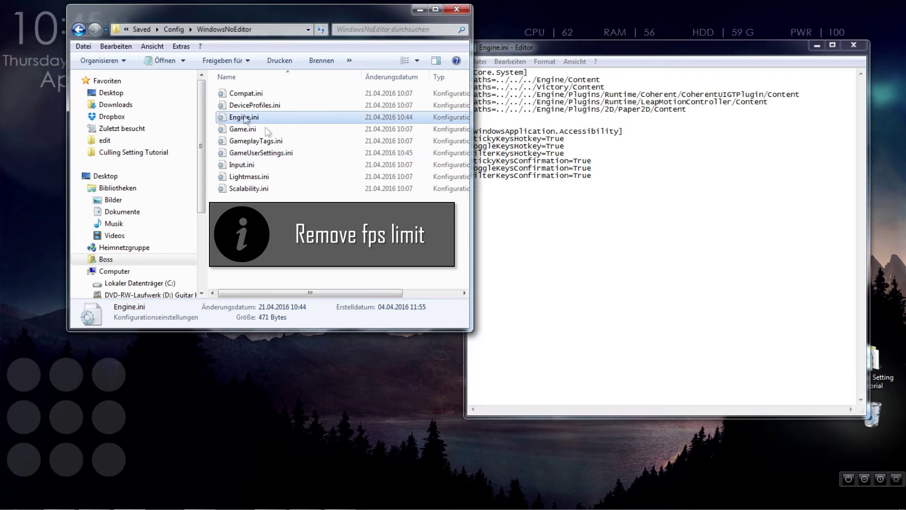
click(546, 207)
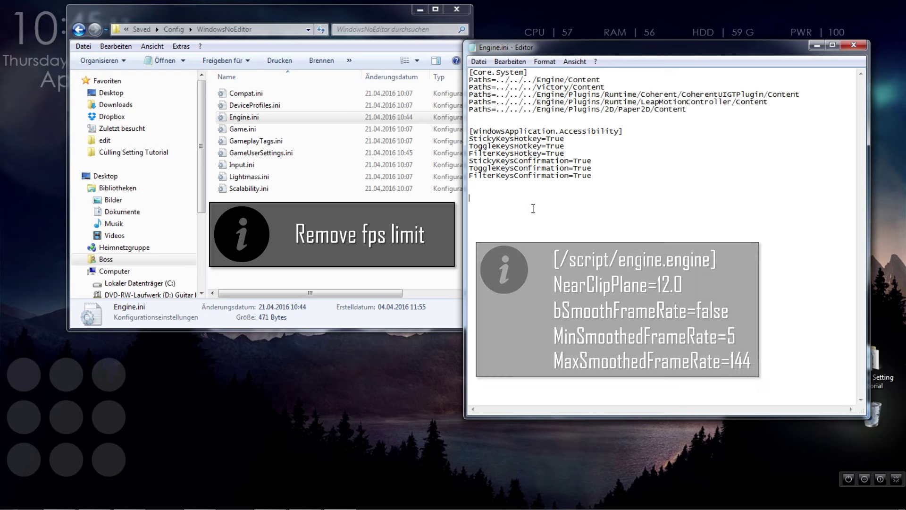
text([/script/engine.engine] NearClipPlane=12.0 bSmoothFrameRate=false MinSmoothedFrameRate=5 MaxSmoothedFrameRate=144)
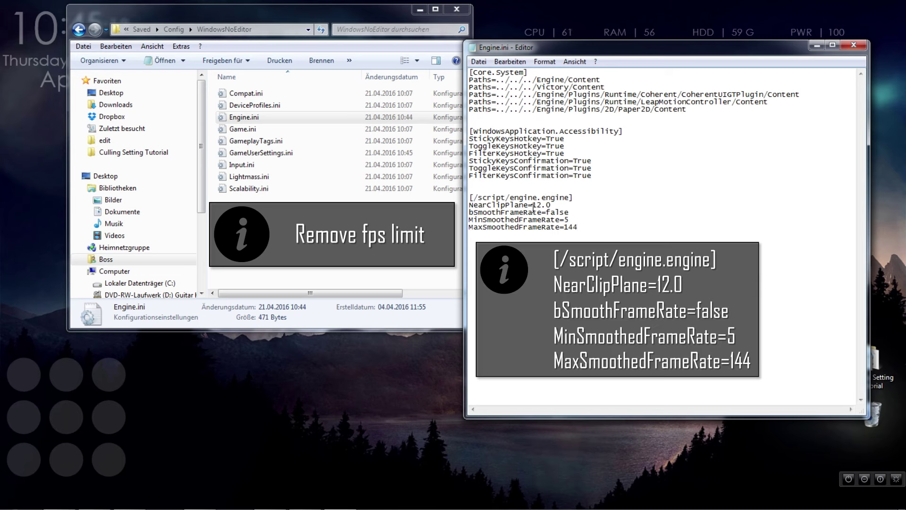
drag(584, 228, 469, 198)
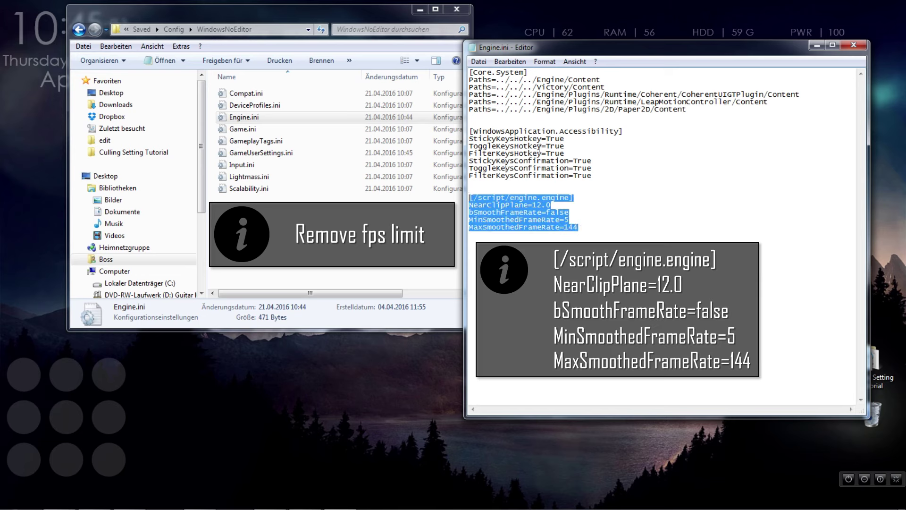
click(853, 47)
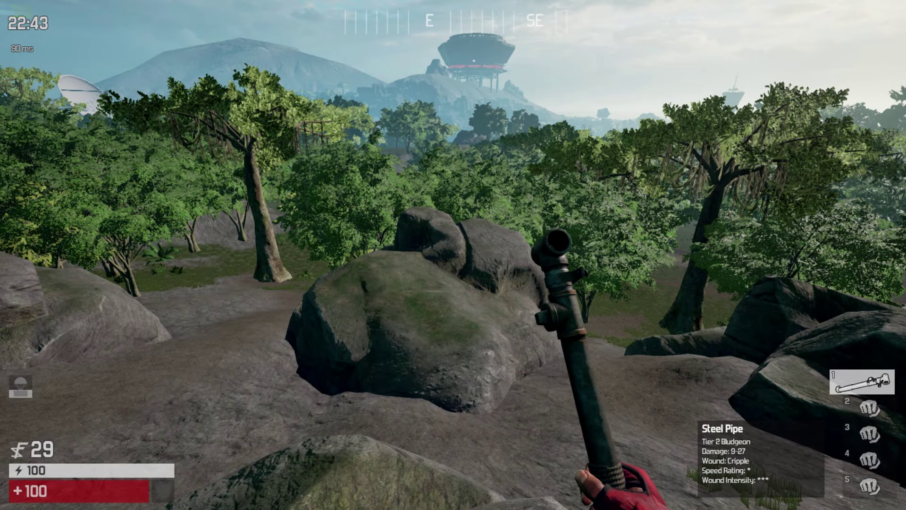
- Raise Shadows to High in The Culling's in-game options and leave the options
key(Escape)
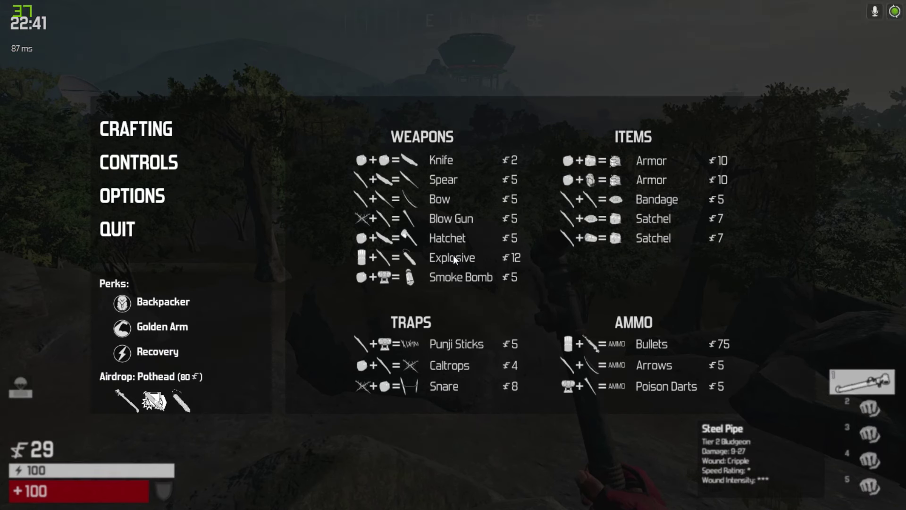
click(180, 200)
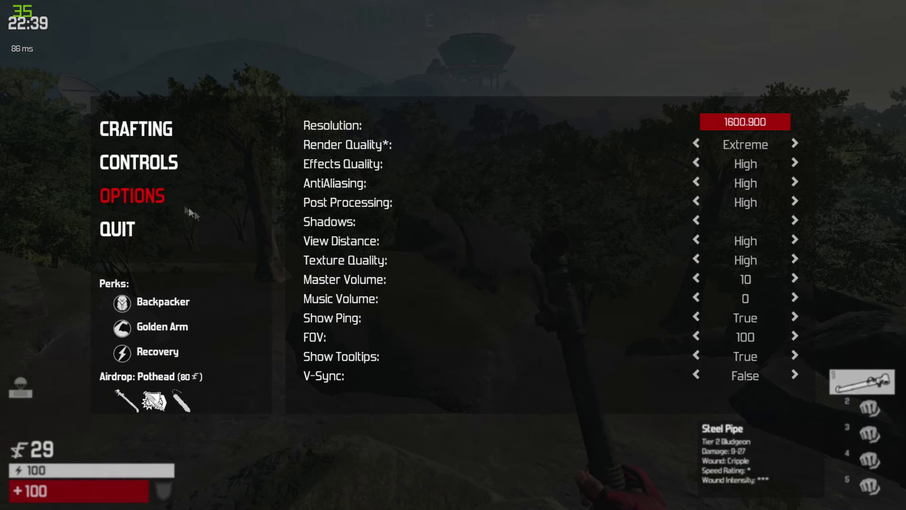
click(792, 220)
click(793, 219)
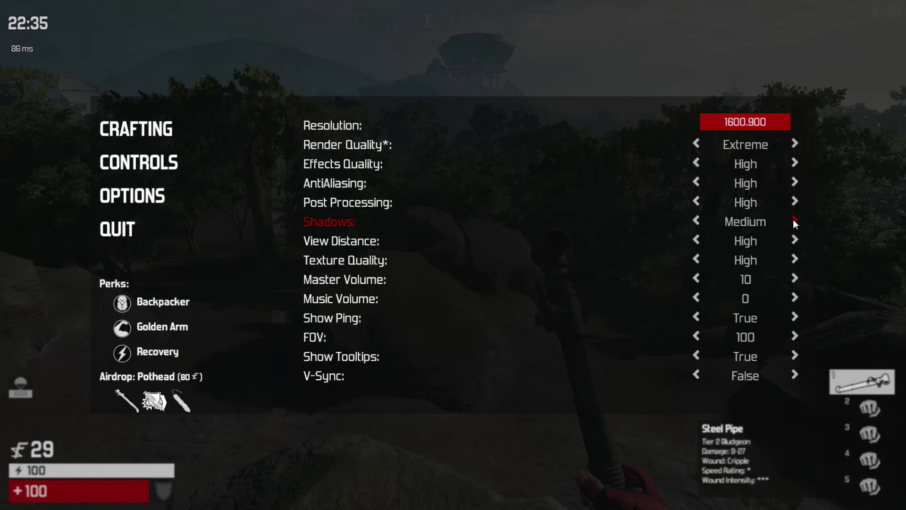
click(793, 219)
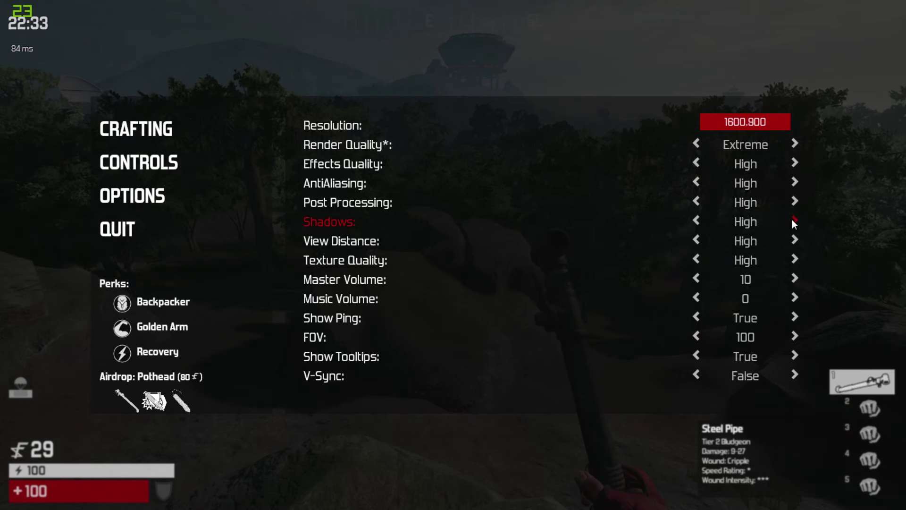
key(Escape)
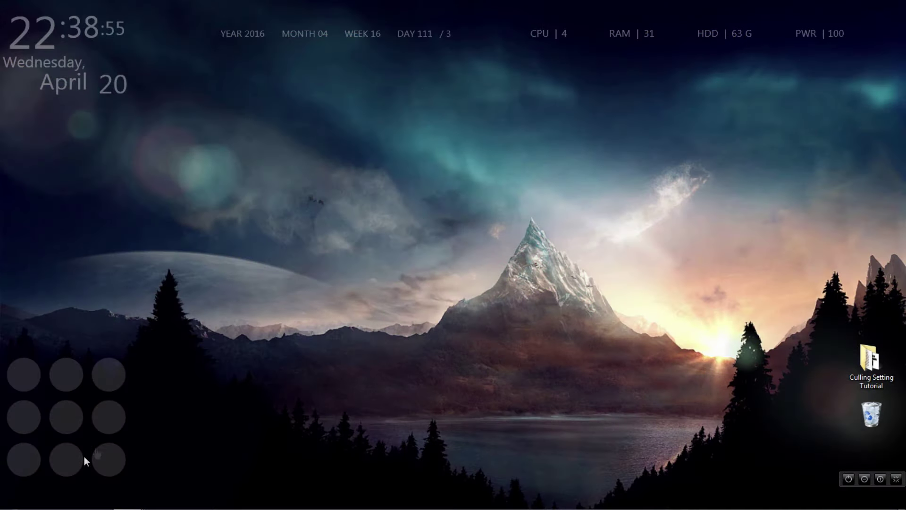
- Open the Steam folder inside Programme (x86) on Volume (S:) in Windows Explorer
key(super)
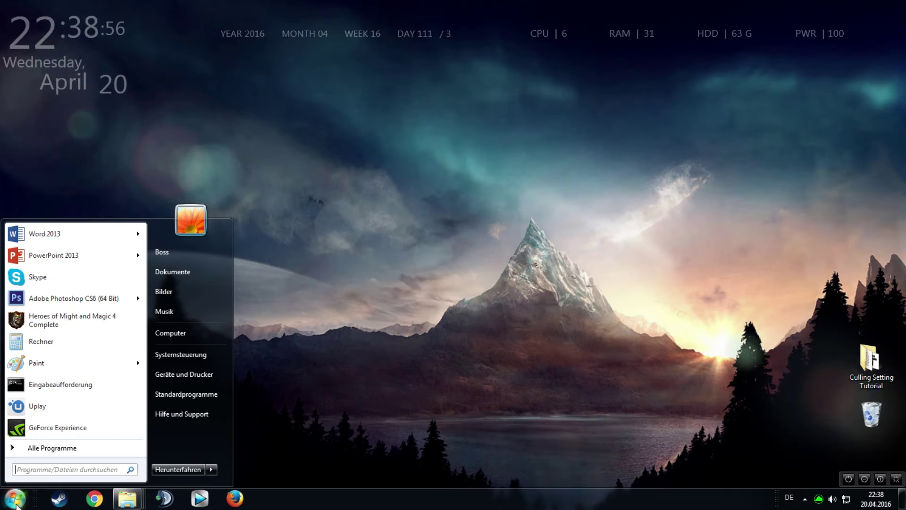
click(178, 339)
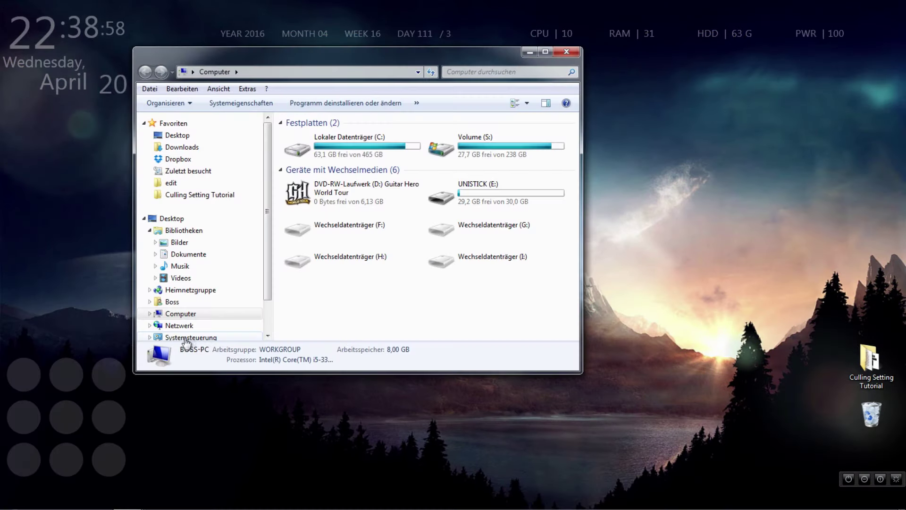
double_click(508, 152)
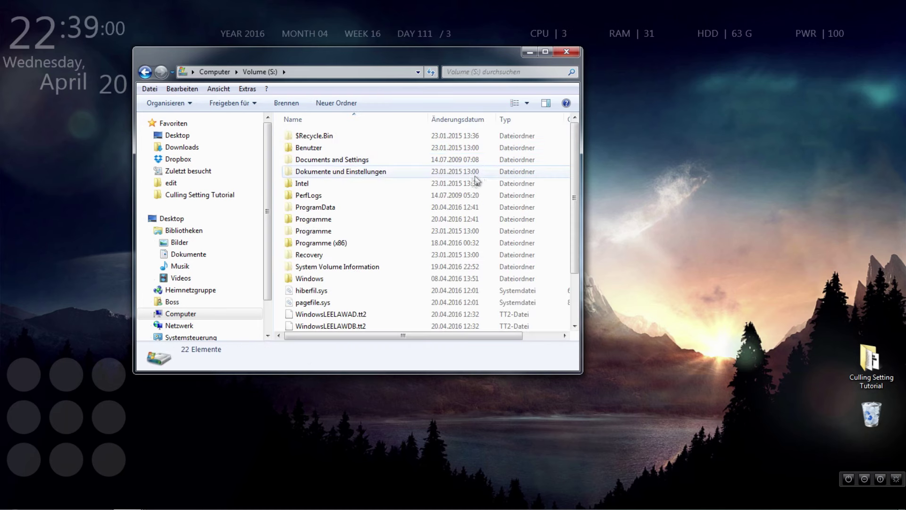
double_click(352, 243)
scroll(350, 240, down, 4)
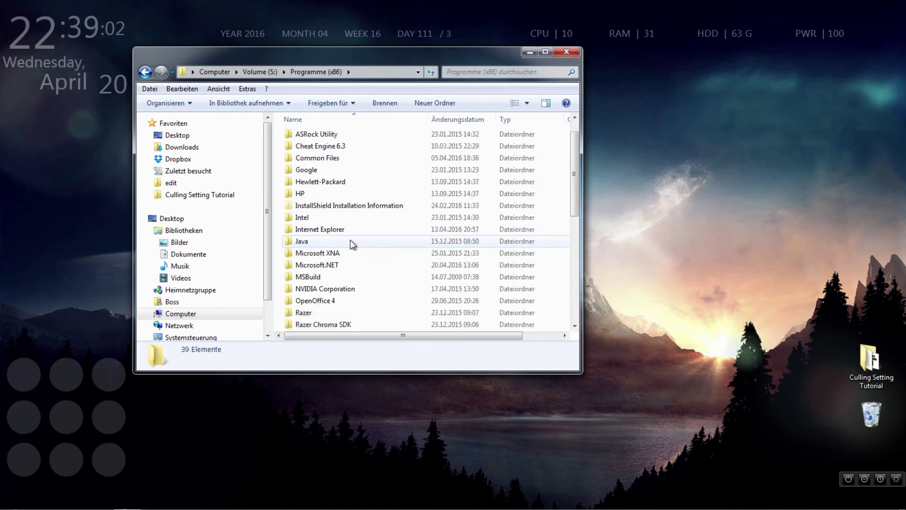
double_click(338, 253)
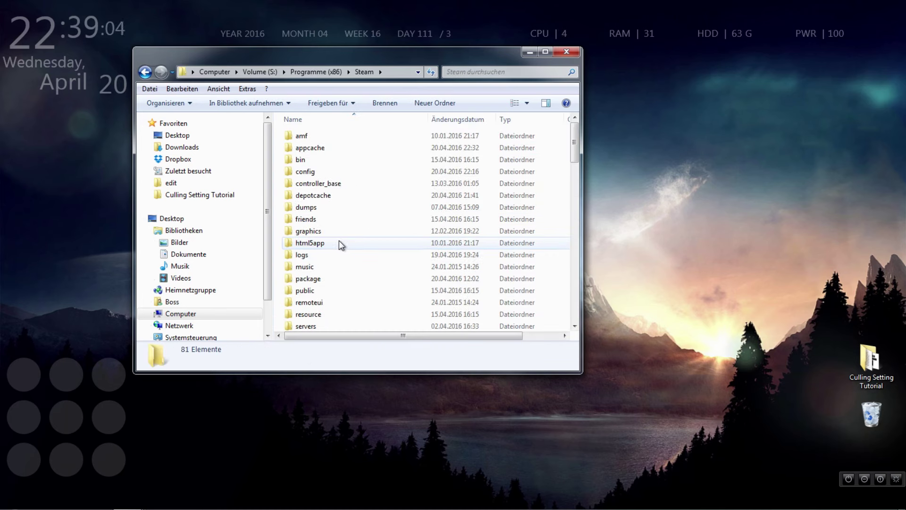
- Open the game's installation folder at steamapps\common\TheCulling
scroll(338, 239, down, 2)
double_click(326, 304)
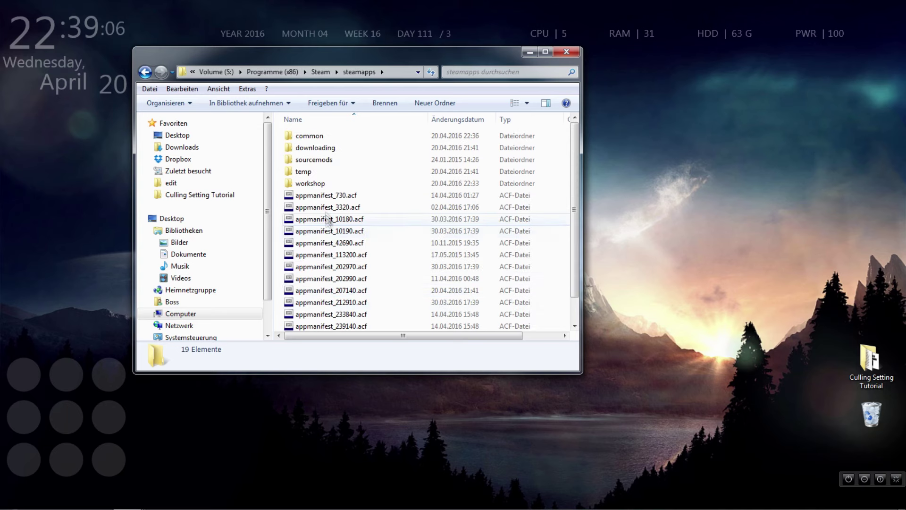
click(311, 138)
double_click(312, 139)
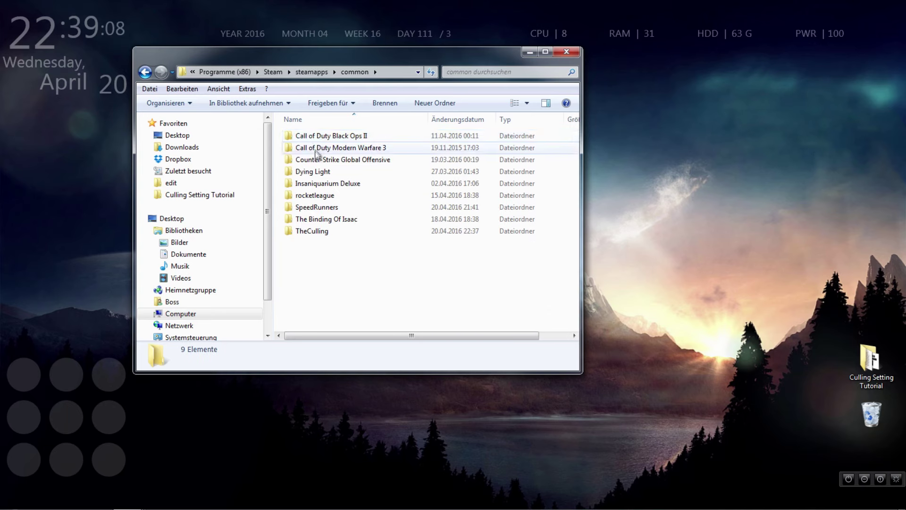
double_click(337, 231)
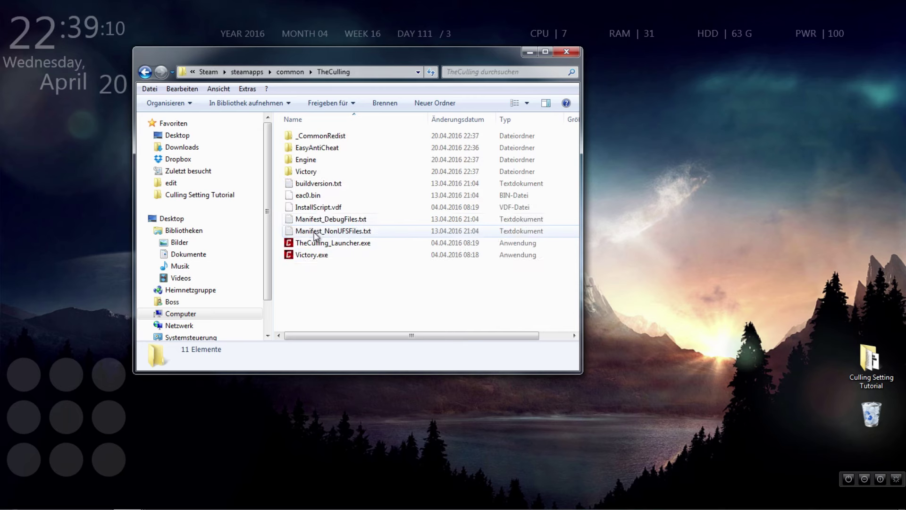
- Go to the Engine\Extras\Redist\en-us folder containing the Unreal prerequisite installers
double_click(326, 161)
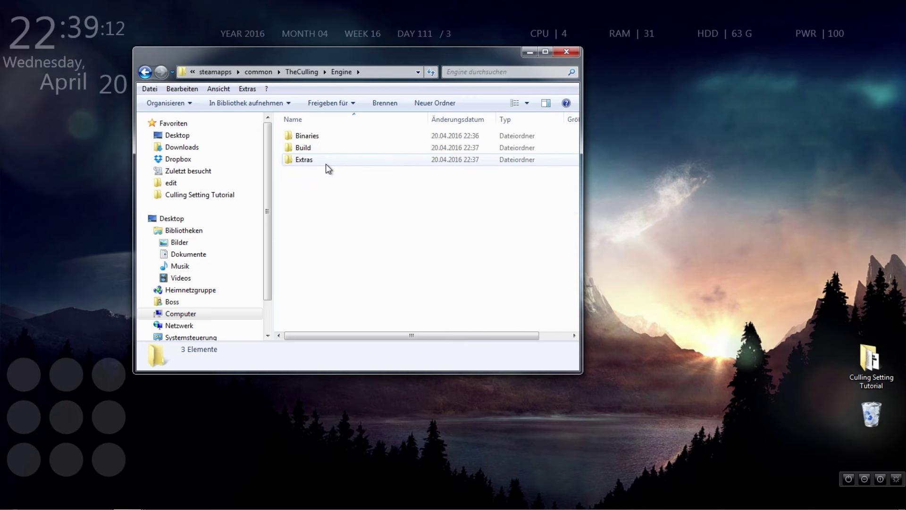
double_click(327, 160)
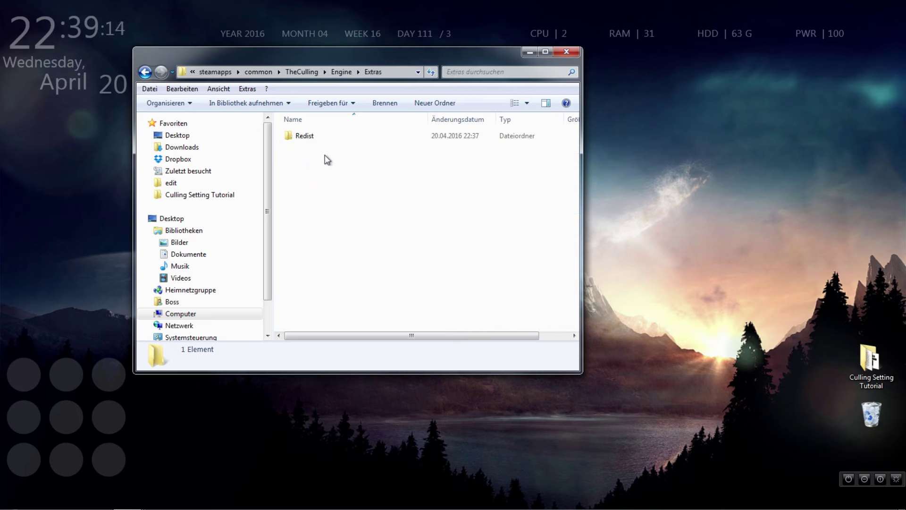
double_click(336, 138)
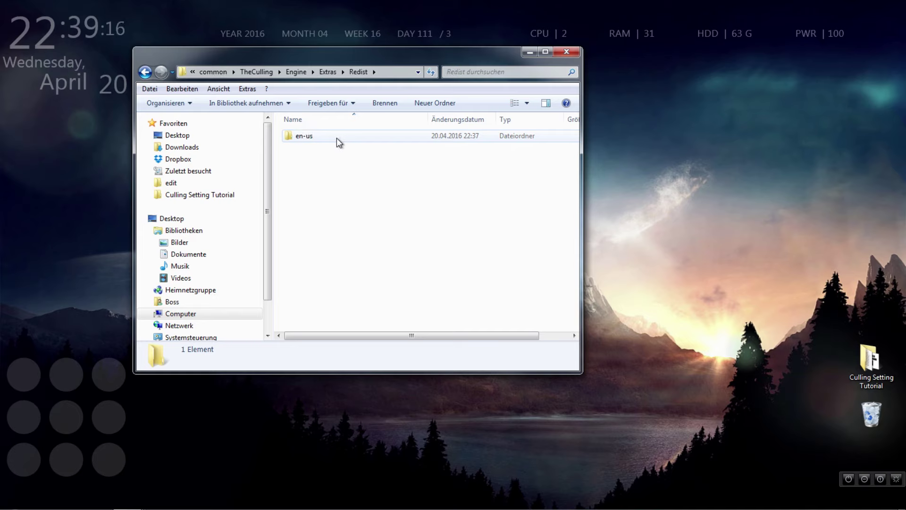
double_click(336, 138)
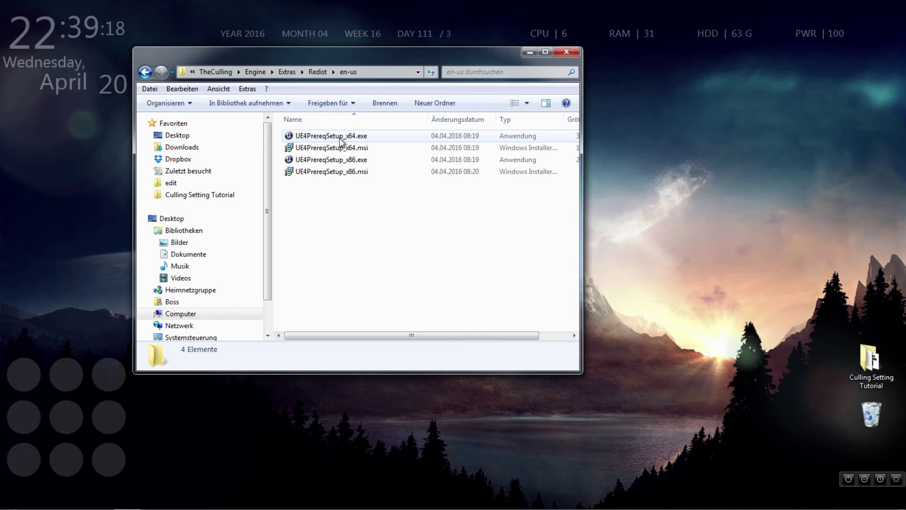
- Launch UE4PrereqSetup_x64.exe, accept the license terms and start the installation
click(338, 138)
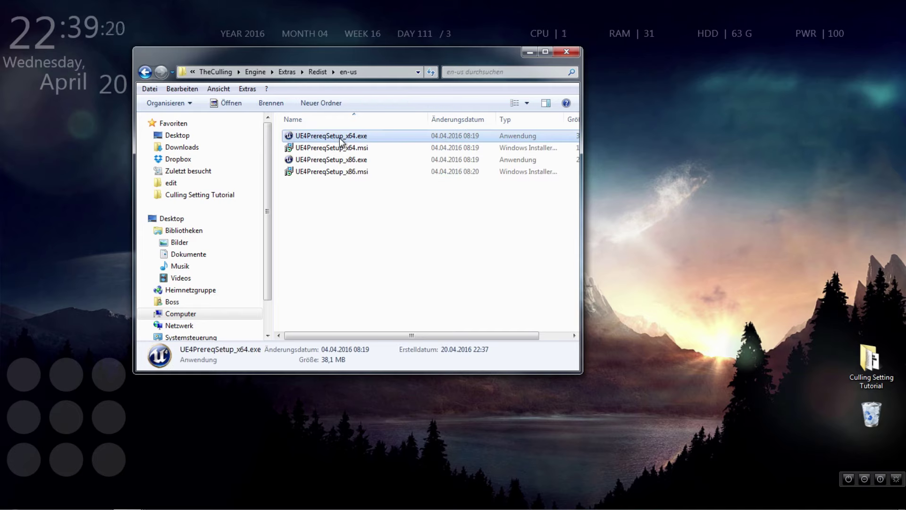
click(357, 161)
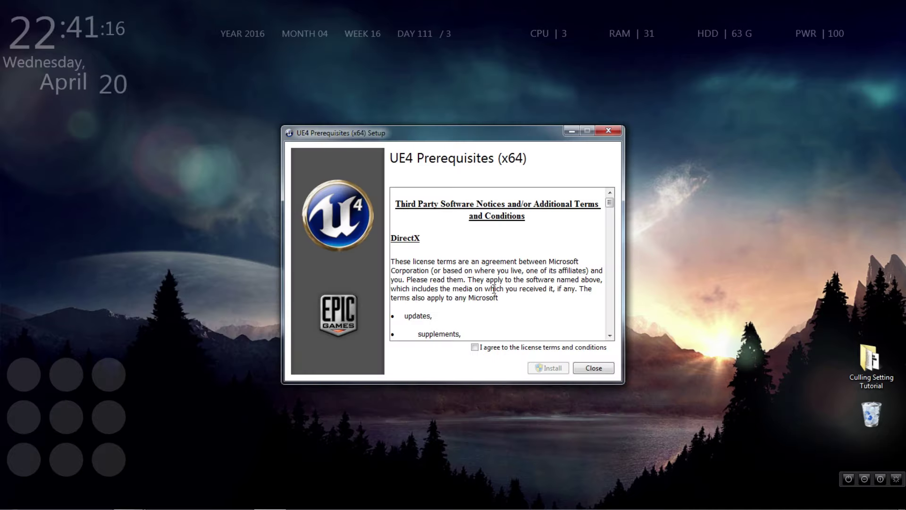
scroll(502, 284, down, 10)
scroll(501, 283, down, 5)
click(474, 347)
click(547, 368)
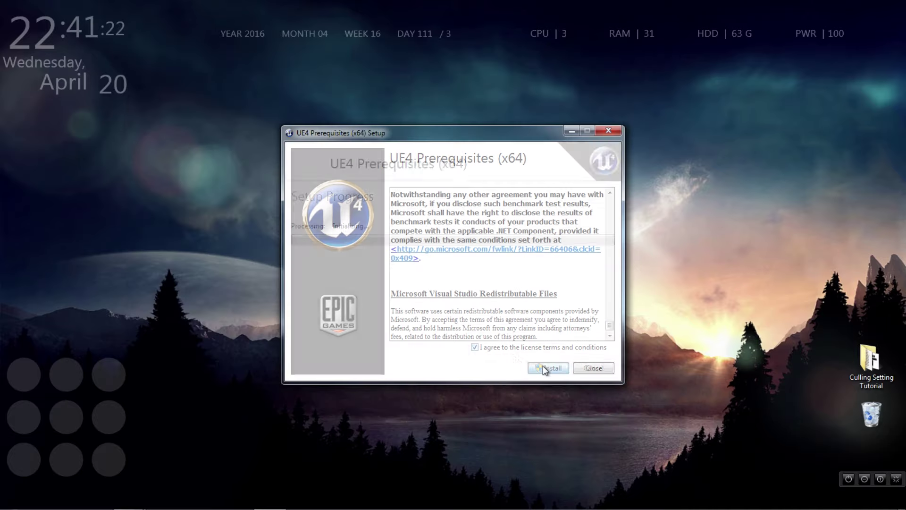
click(509, 279)
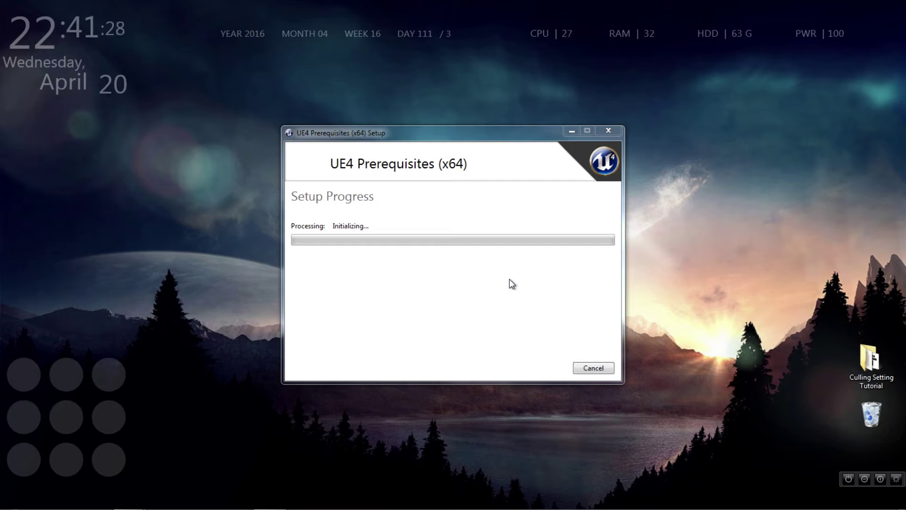